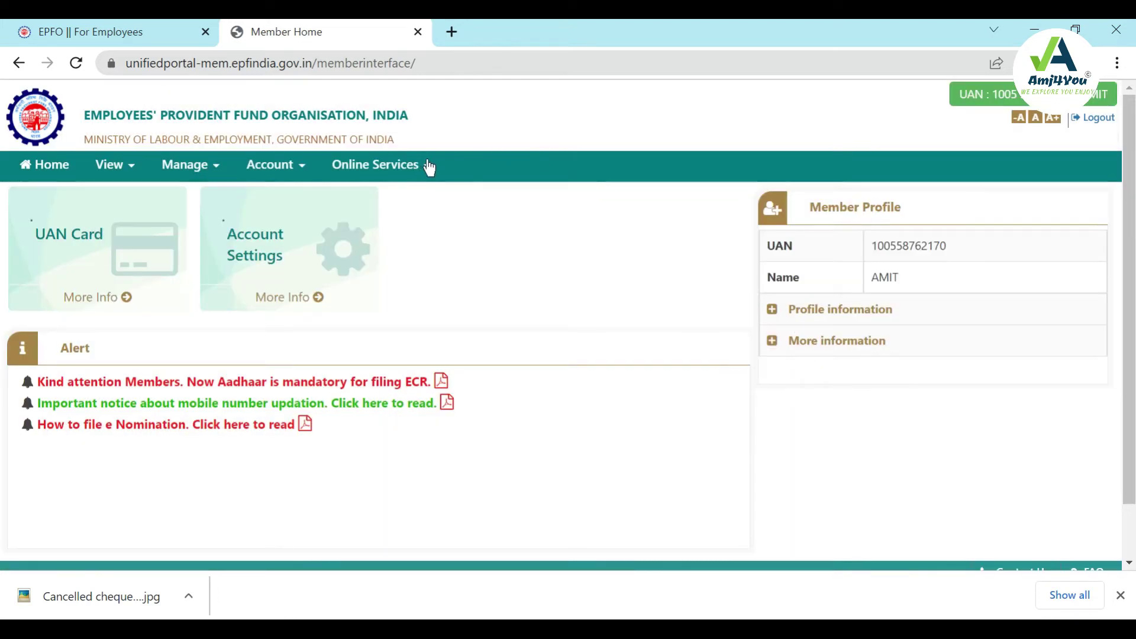
Step: Go to the CLAIM (FORM-31,19,10C&10D) page under Online Services and select the listed bank account number
{"action": "left_click", "coordinate": [427, 168]}
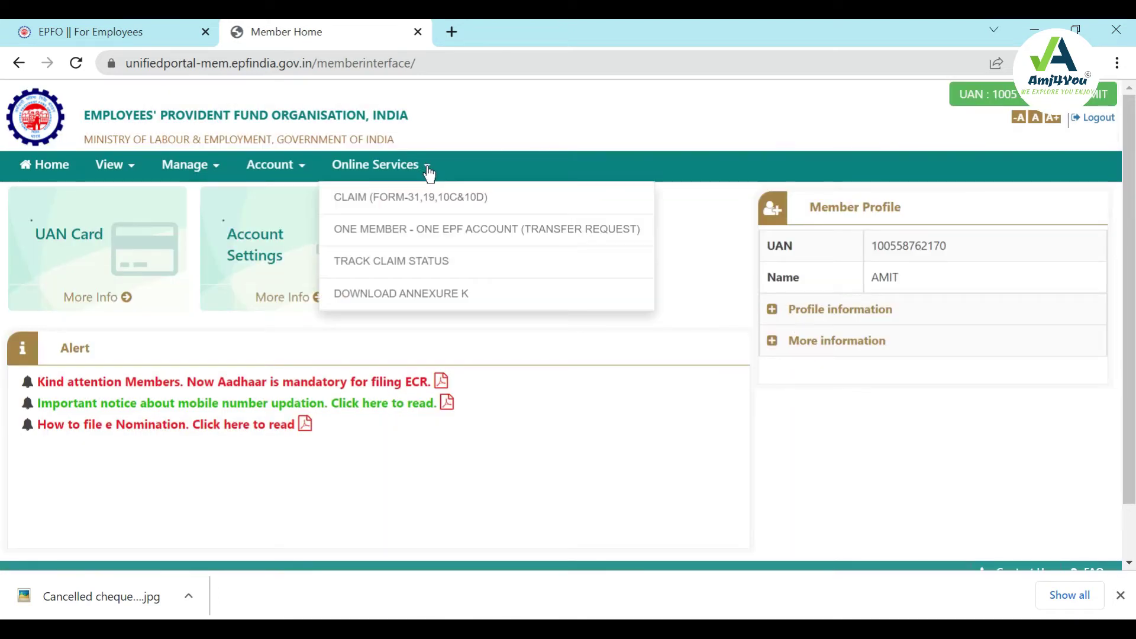
{"action": "left_click", "coordinate": [429, 214]}
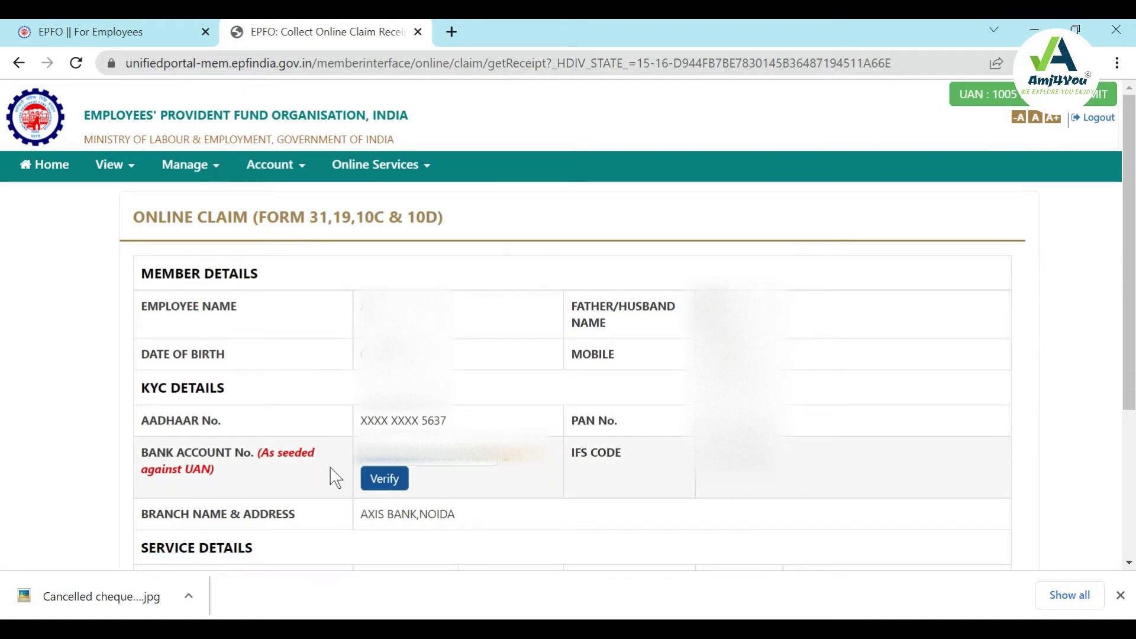
{"action": "double_click", "coordinate": [395, 460]}
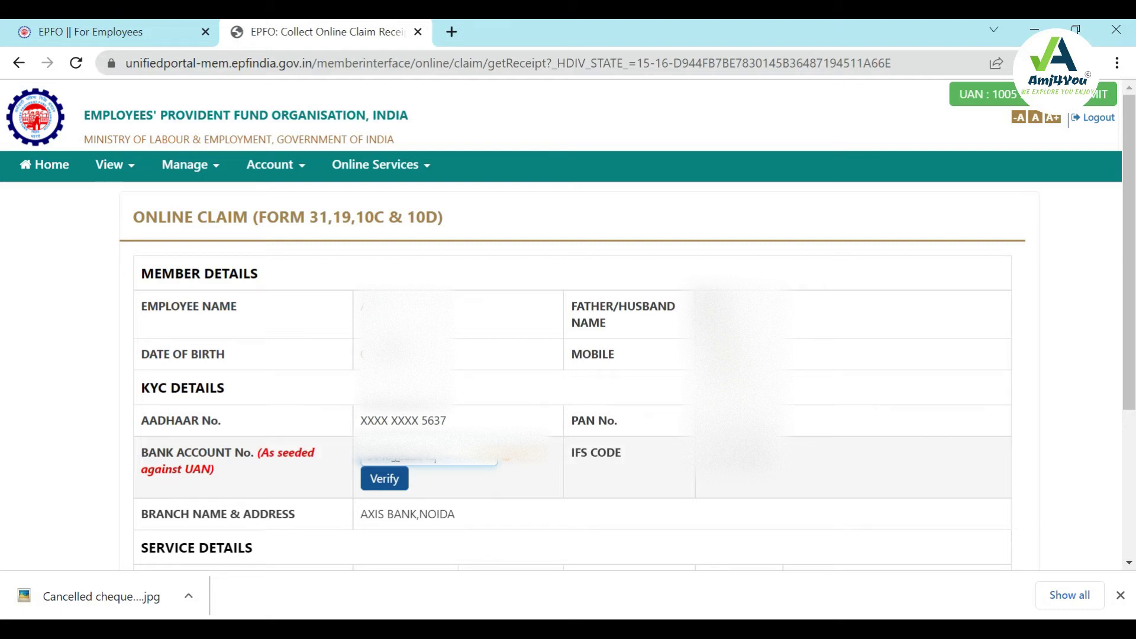
Step: Verify the bank account, answer Yes to the Certificate of Undertaking, and proceed to the online claim form
{"action": "left_click", "coordinate": [385, 479]}
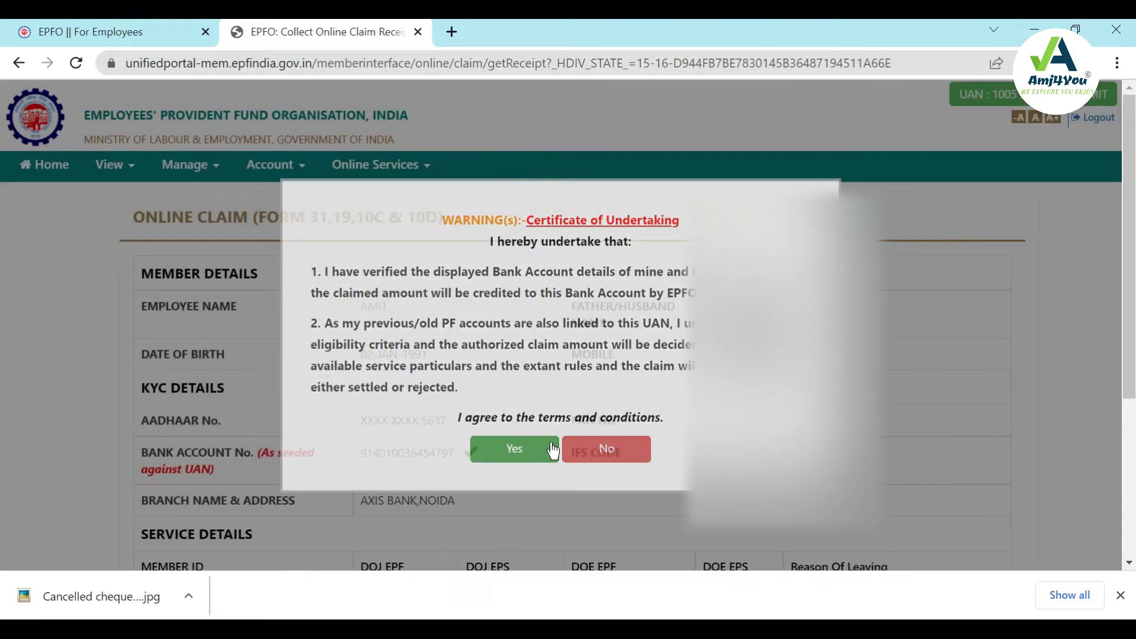
{"action": "left_click", "coordinate": [554, 451]}
{"action": "scroll", "coordinate": [613, 449], "scroll_direction": "down", "scroll_amount": 2}
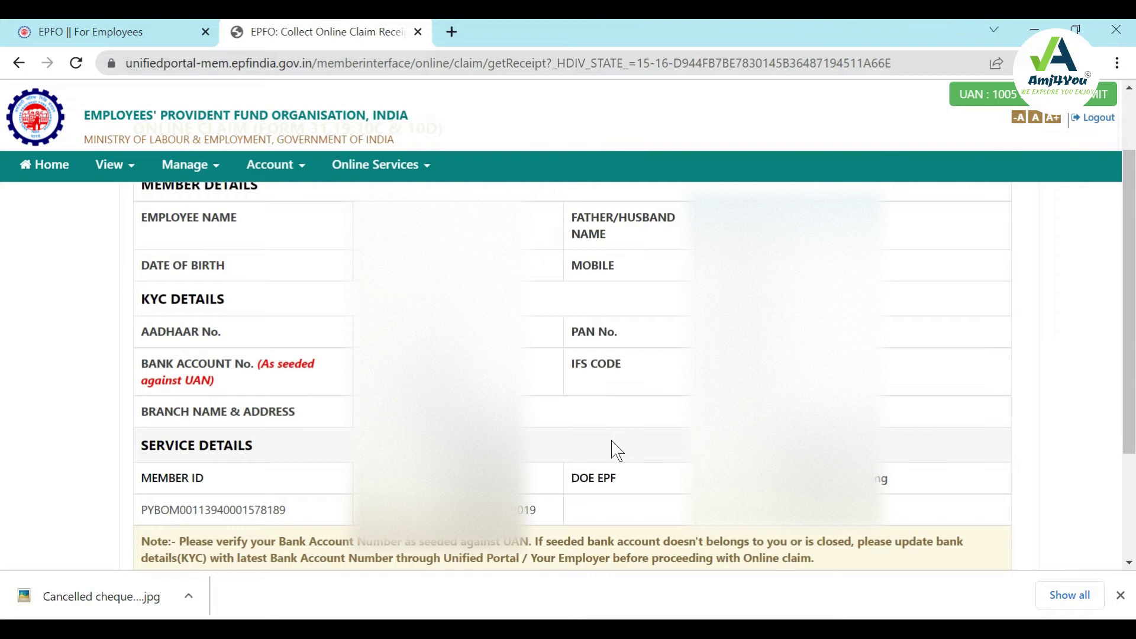
{"action": "scroll", "coordinate": [615, 451], "scroll_direction": "down", "scroll_amount": 2}
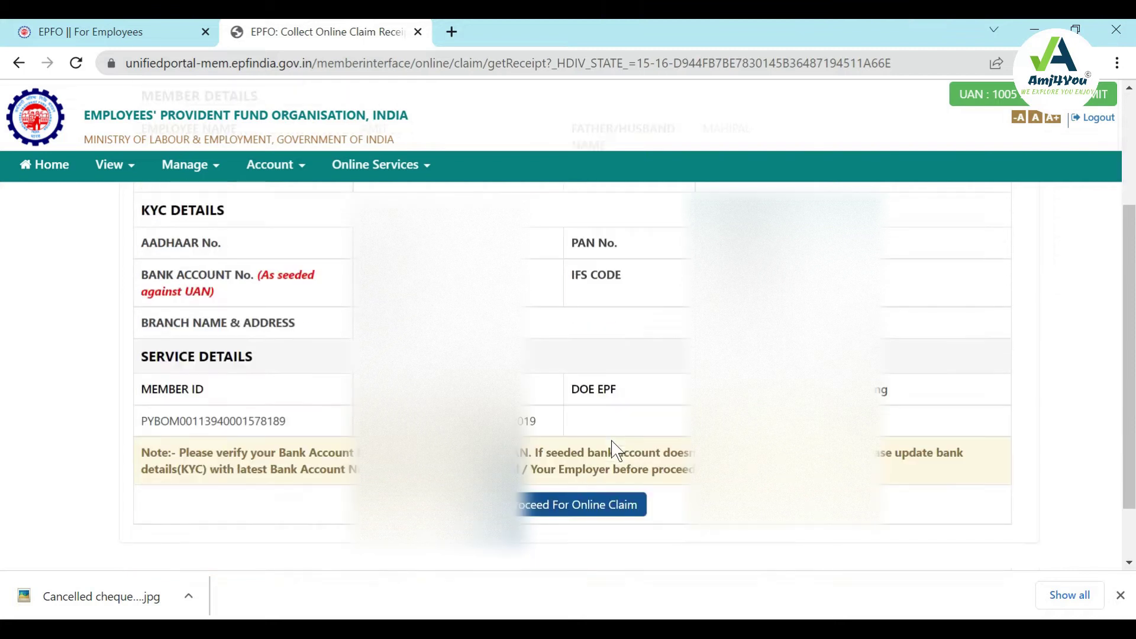
{"action": "left_click", "coordinate": [585, 514]}
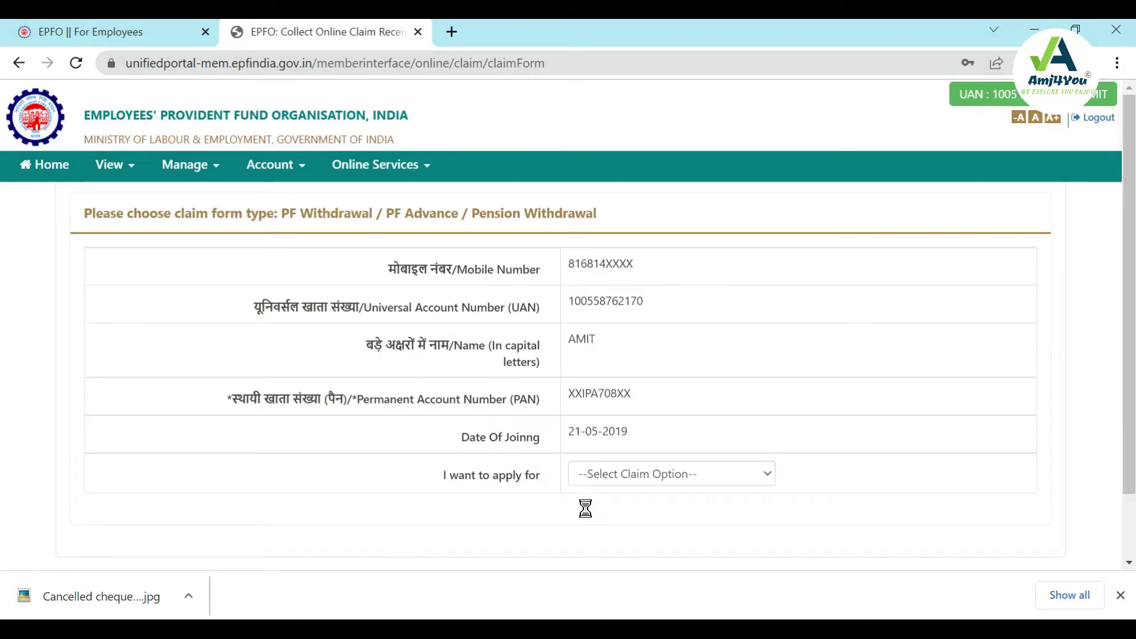
{"action": "scroll", "coordinate": [585, 509], "scroll_direction": "down", "scroll_amount": 2}
Step: Choose PF ADVANCE (FORM-31) as the claim type and the Renovision Automation employer service
{"action": "left_click", "coordinate": [632, 479]}
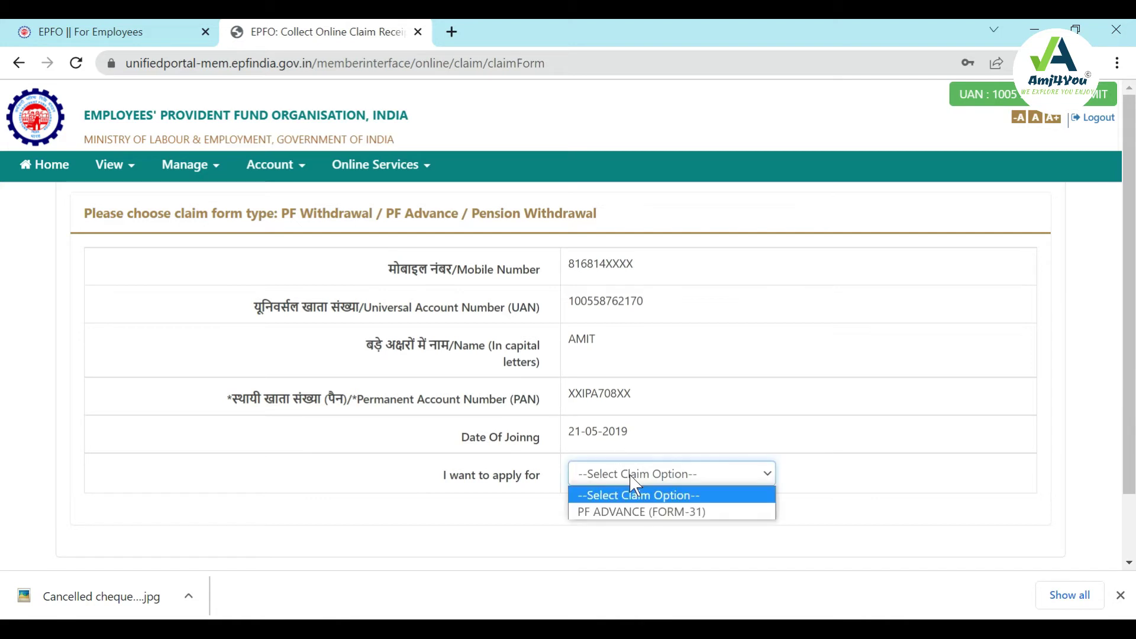
{"action": "left_click", "coordinate": [631, 512]}
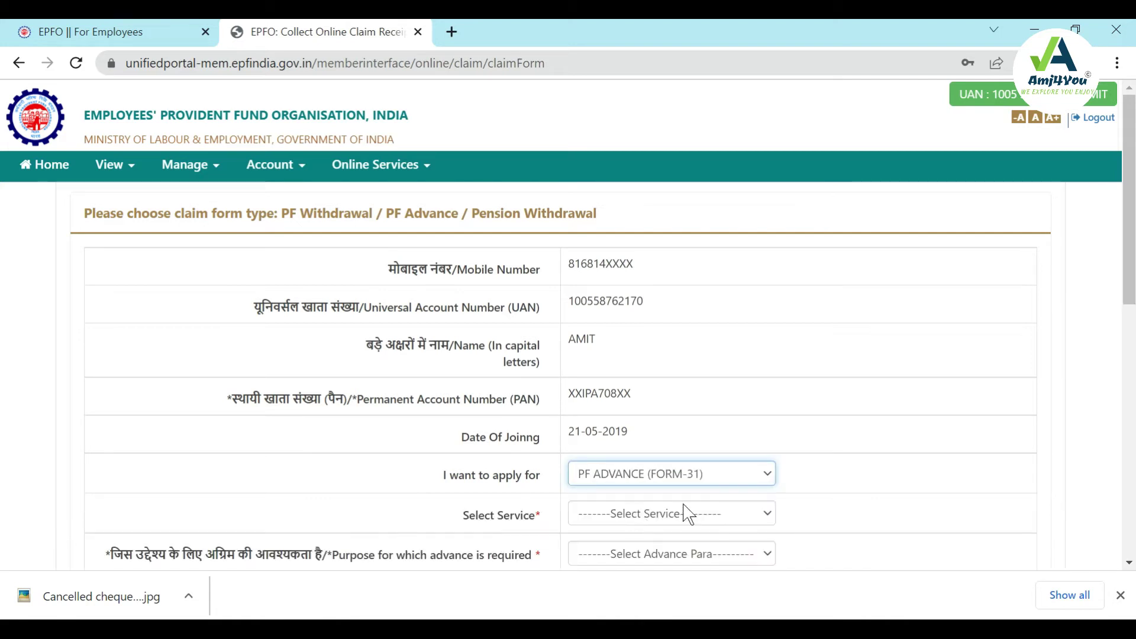
{"action": "scroll", "coordinate": [796, 502], "scroll_direction": "down", "scroll_amount": 2}
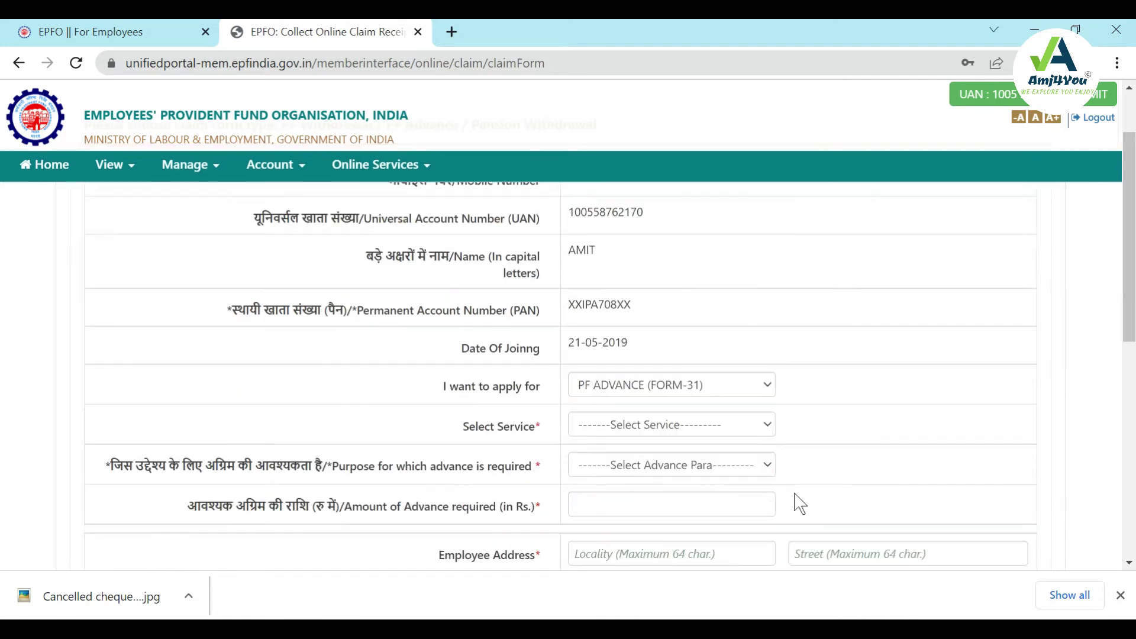
{"action": "left_click", "coordinate": [767, 427]}
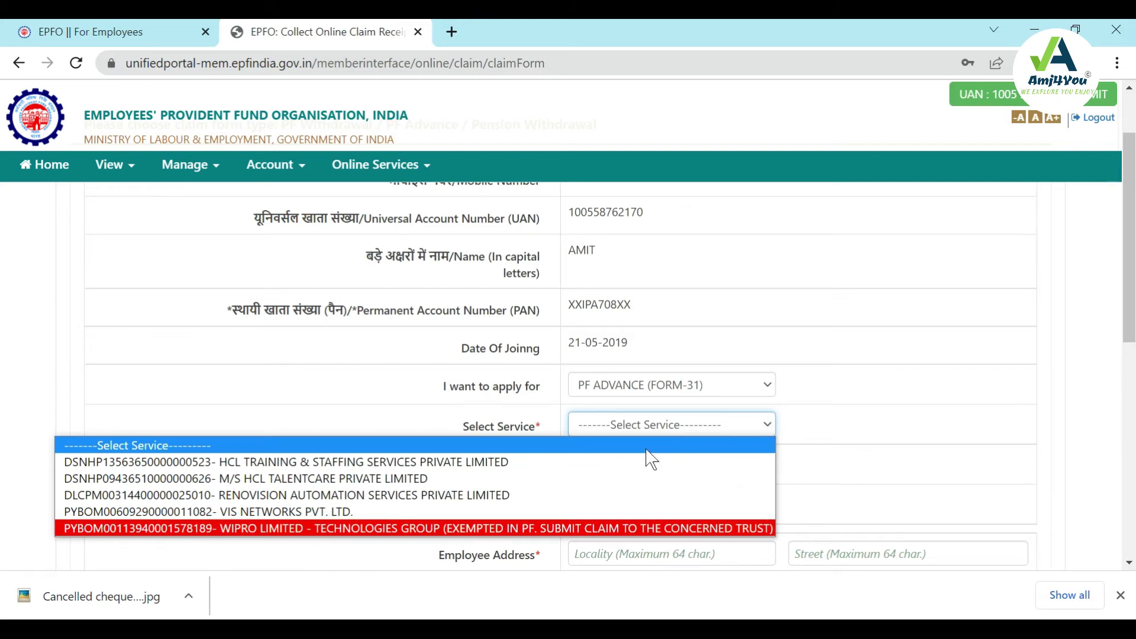
{"action": "left_click", "coordinate": [481, 496]}
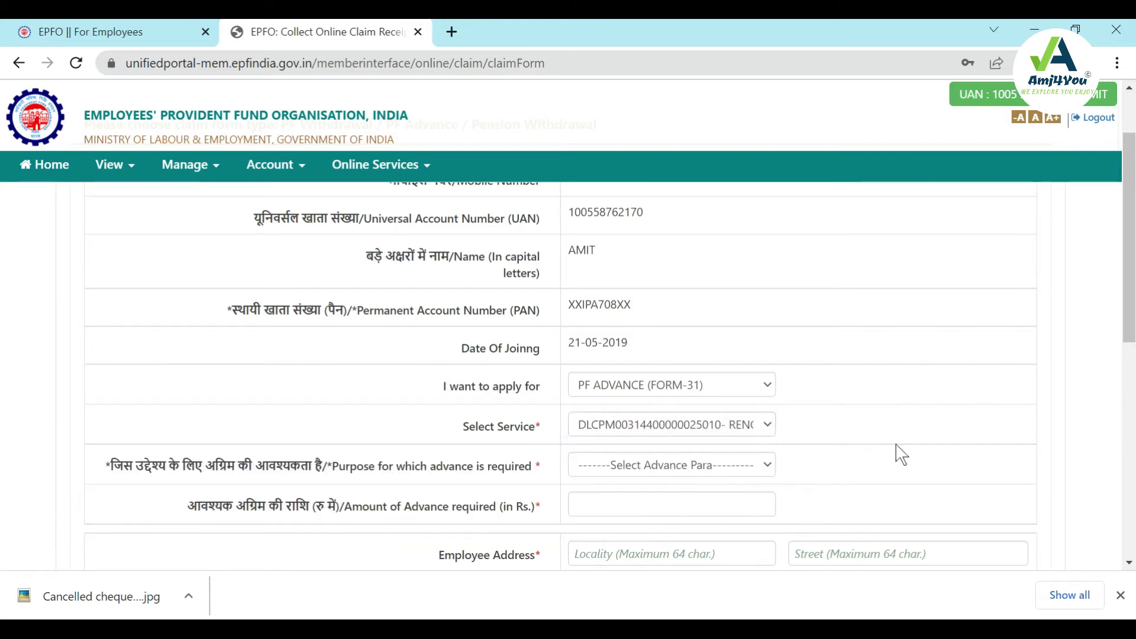
Step: Set the advance purpose to Natural Calamities and enter 11000 as the amount
{"action": "left_click", "coordinate": [758, 472]}
{"action": "left_click", "coordinate": [759, 470]}
{"action": "left_click", "coordinate": [764, 477]}
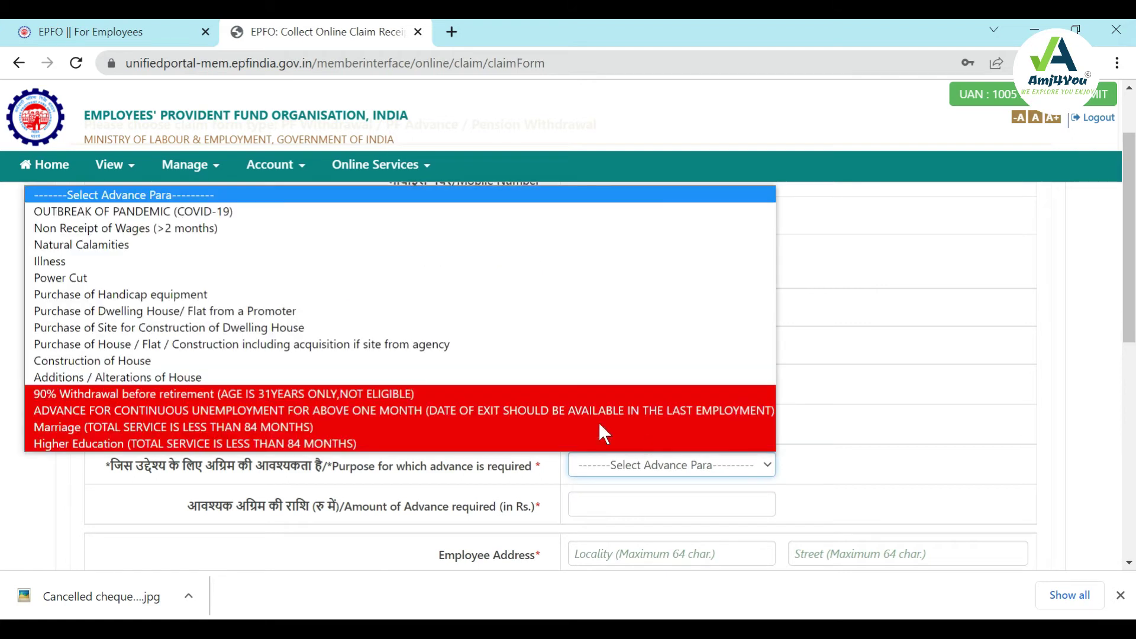
{"action": "left_click", "coordinate": [89, 249]}
{"action": "left_click", "coordinate": [642, 502]}
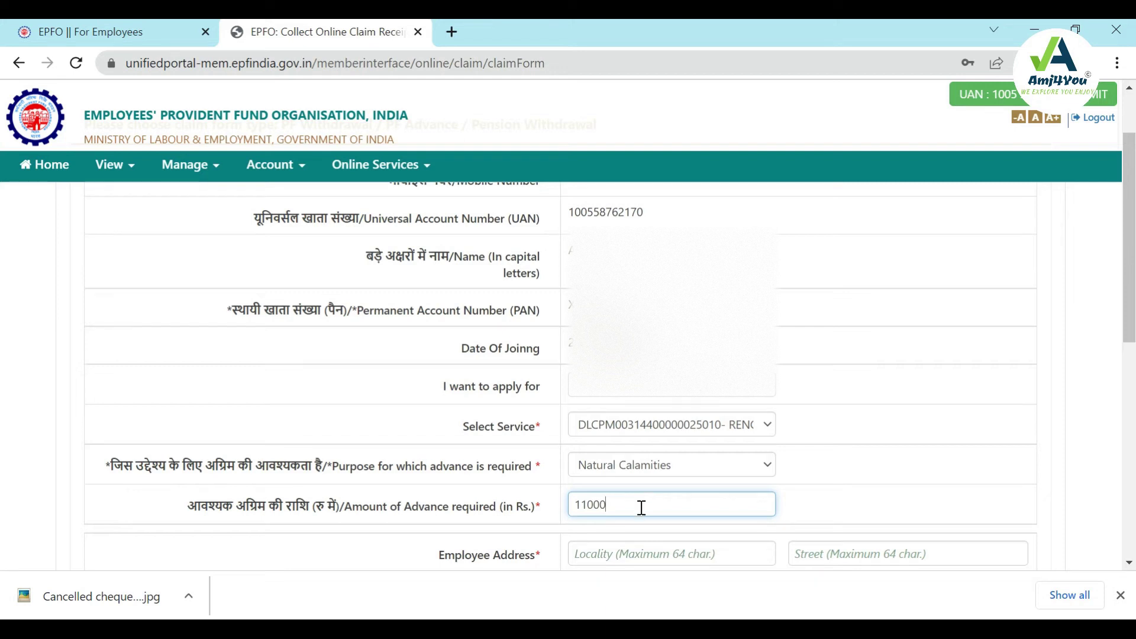
{"action": "left_click", "coordinate": [654, 549]}
Step: Fill the locality from the saved address and set the district to MAHENDRAGARH (PIN 123029)
{"action": "left_click", "coordinate": [669, 473]}
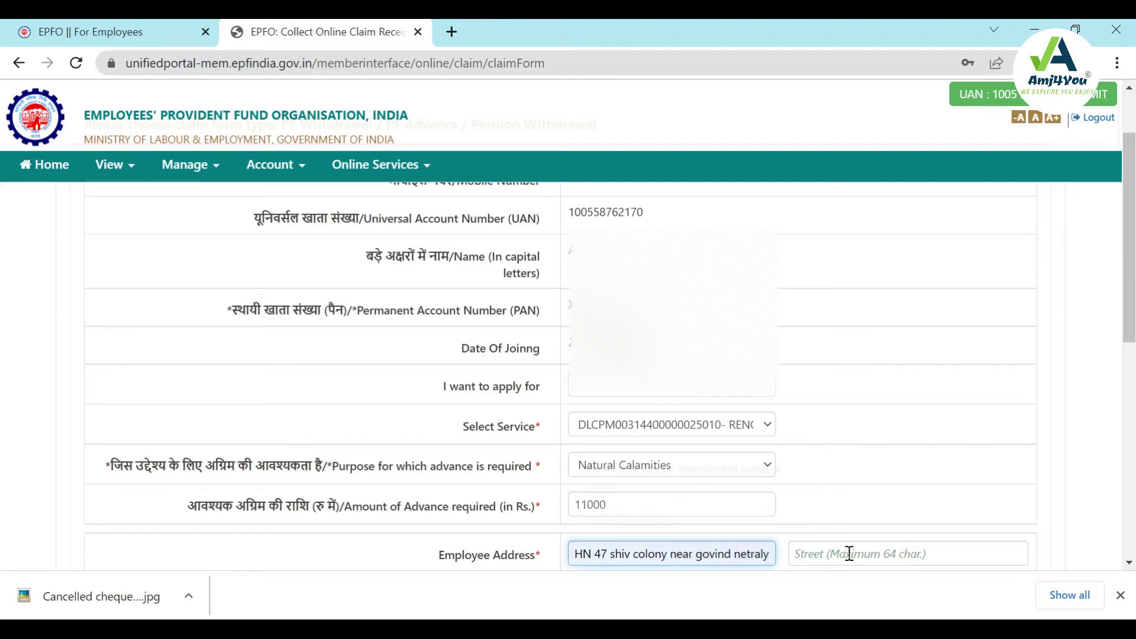
{"action": "left_click", "coordinate": [849, 554]}
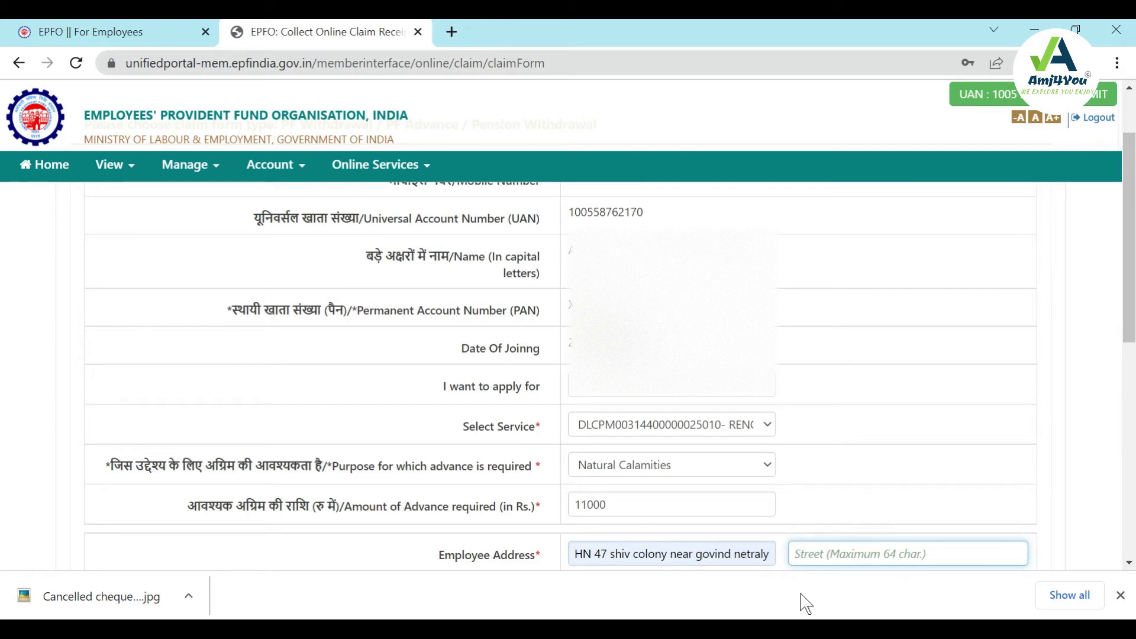
{"action": "left_click_drag", "start_coordinate": [1132, 317], "coordinate": [1132, 426]}
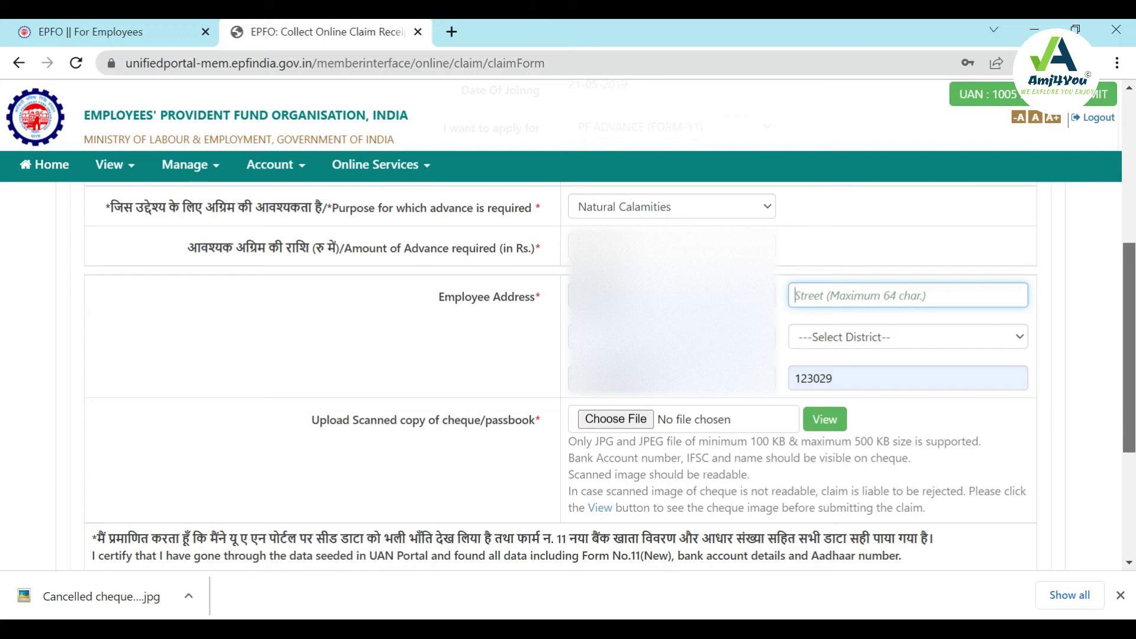
{"action": "left_click", "coordinate": [890, 338]}
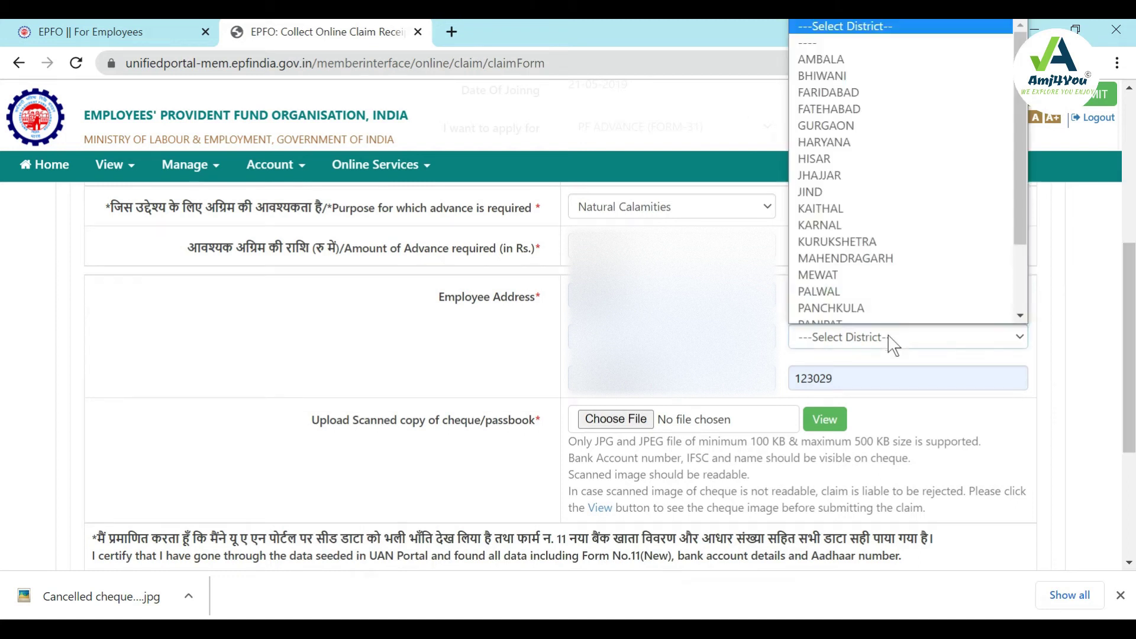
{"action": "left_click", "coordinate": [888, 259]}
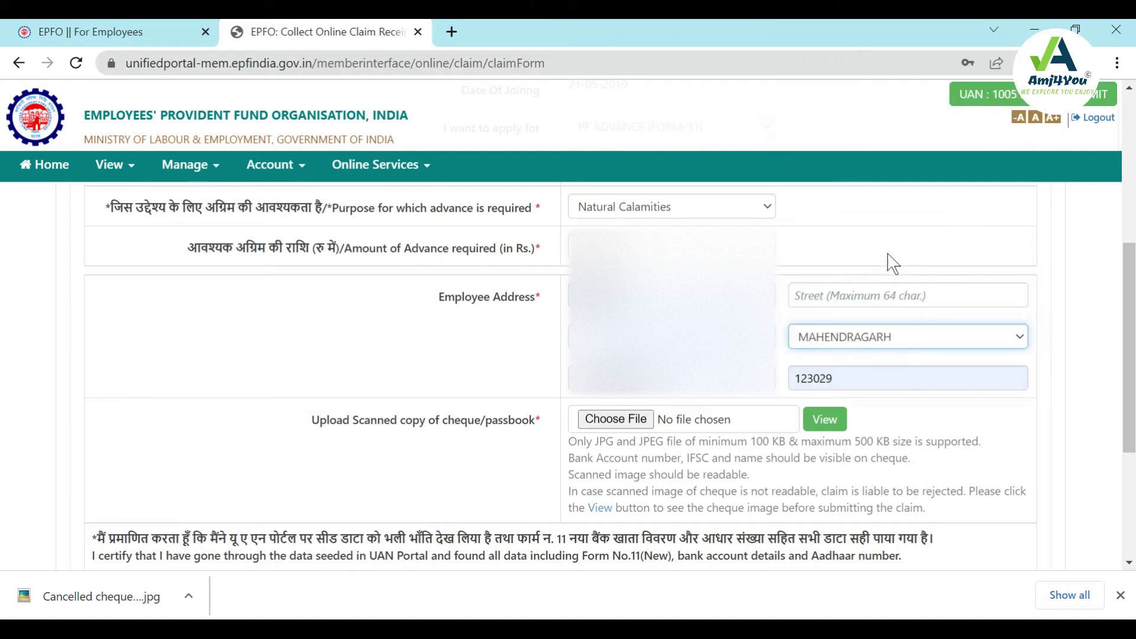
{"action": "left_click", "coordinate": [630, 430]}
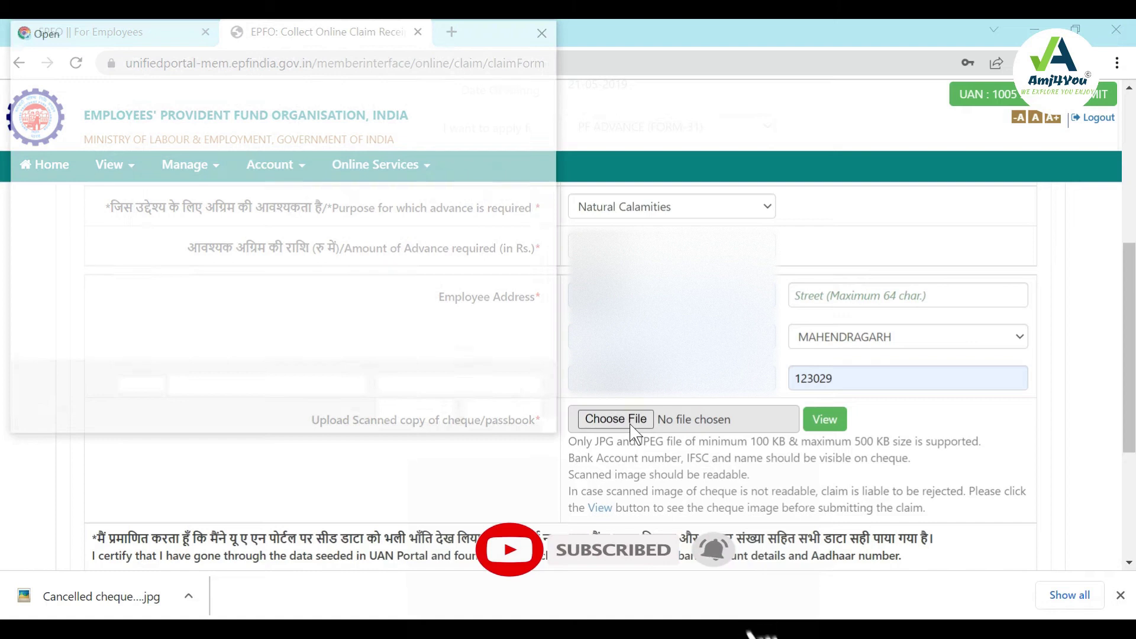
Step: Upload Cancelled cheque Axis.jpg, re-picking it from the Desktop after the size warning
{"action": "left_click", "coordinate": [77, 232]}
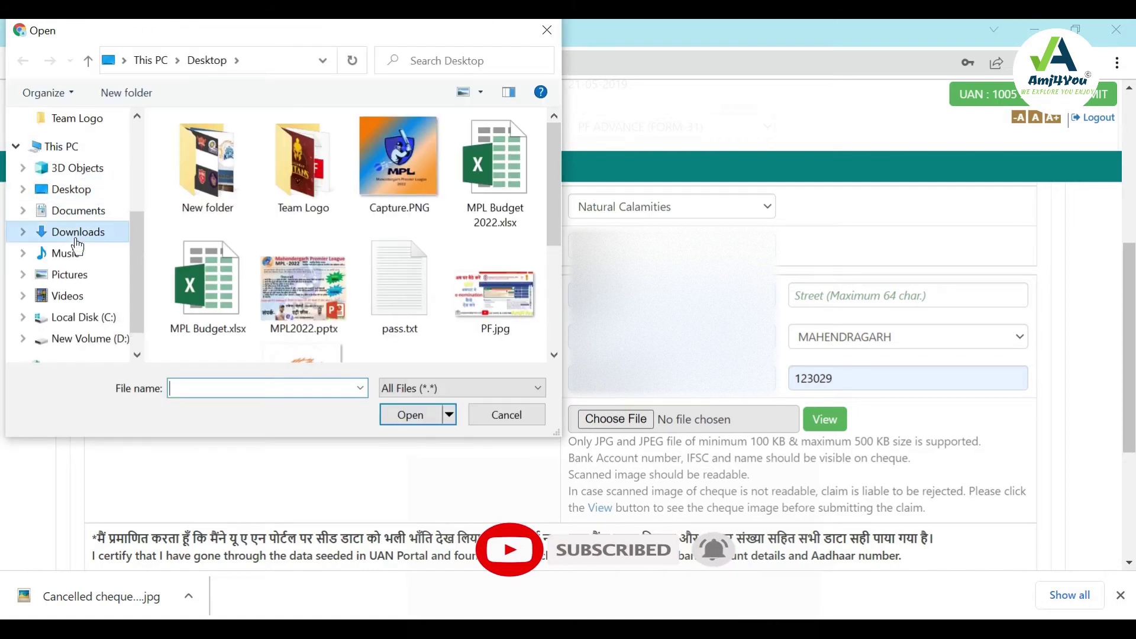
{"action": "double_click", "coordinate": [207, 201]}
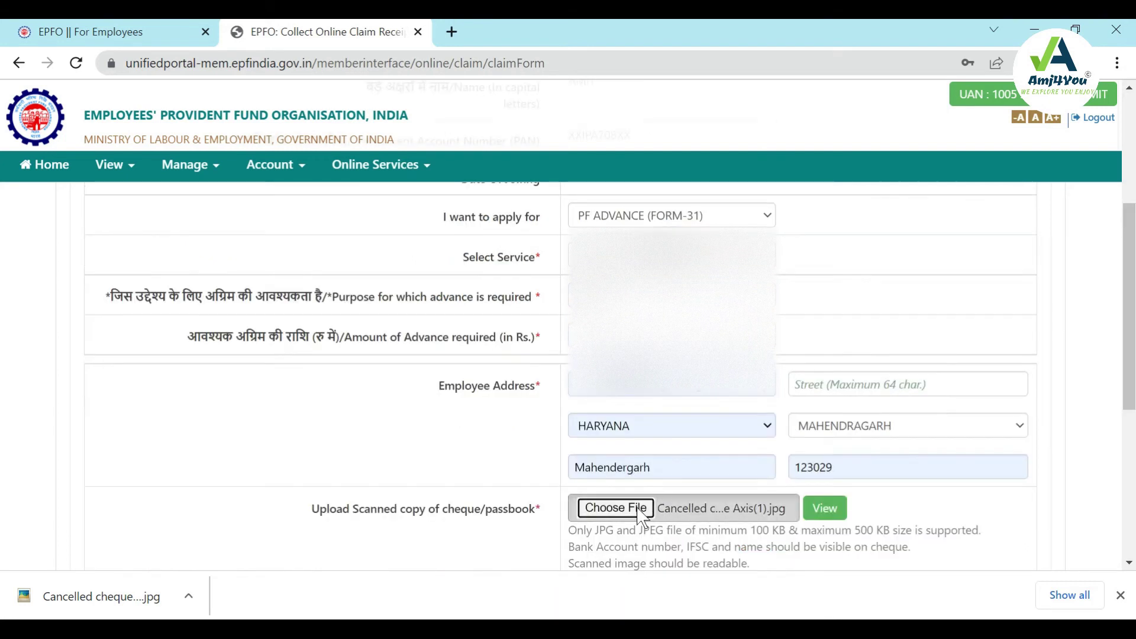
{"action": "left_click", "coordinate": [616, 508]}
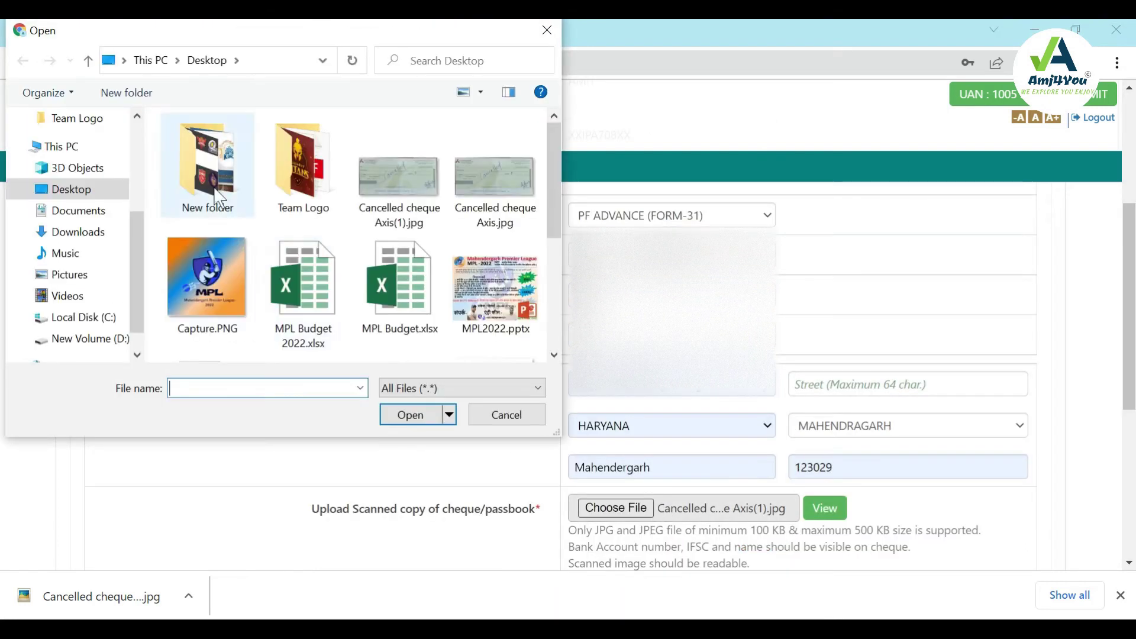
{"action": "double_click", "coordinate": [474, 201]}
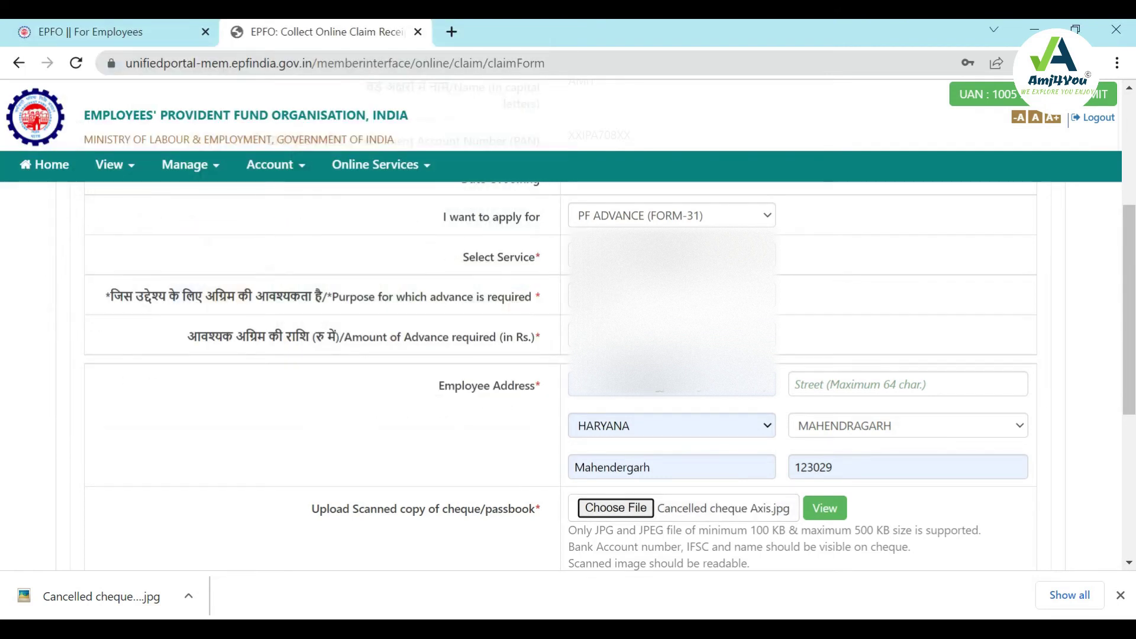
{"action": "scroll", "coordinate": [652, 498], "scroll_direction": "down", "scroll_amount": 2}
{"action": "scroll", "coordinate": [652, 497], "scroll_direction": "up", "scroll_amount": 2}
{"action": "scroll", "coordinate": [651, 497], "scroll_direction": "down", "scroll_amount": 2}
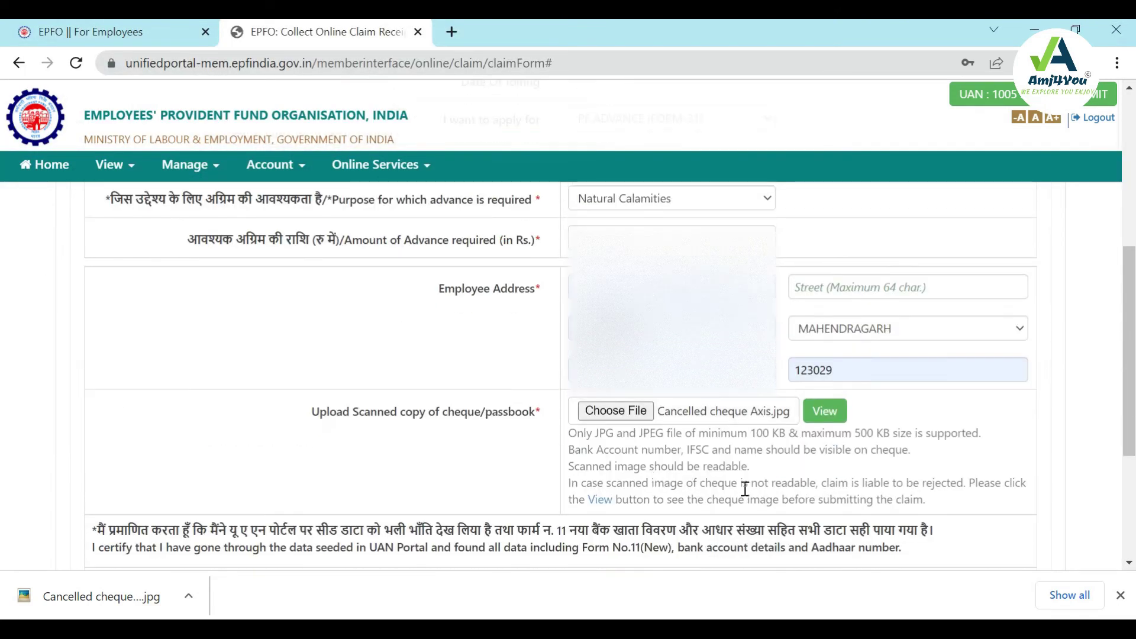
{"action": "scroll", "coordinate": [681, 489], "scroll_direction": "down", "scroll_amount": 3}
Step: Tick the Aadhaar consent box, enter the street as 'Sh', and request the Aadhaar OTP
{"action": "left_click", "coordinate": [97, 406]}
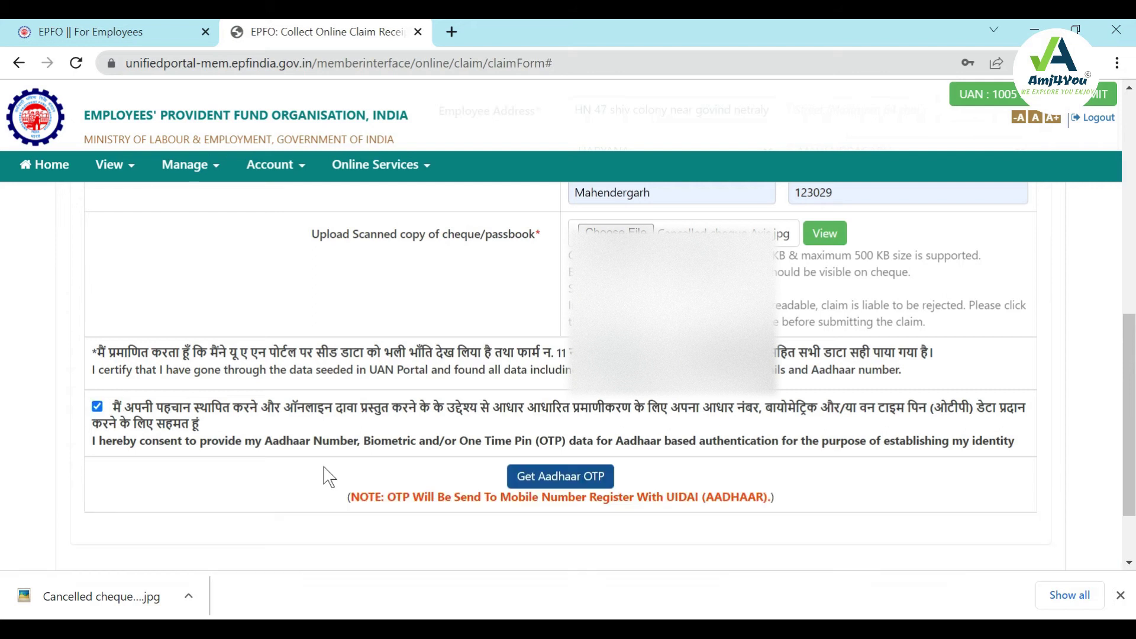
{"action": "left_click", "coordinate": [576, 490]}
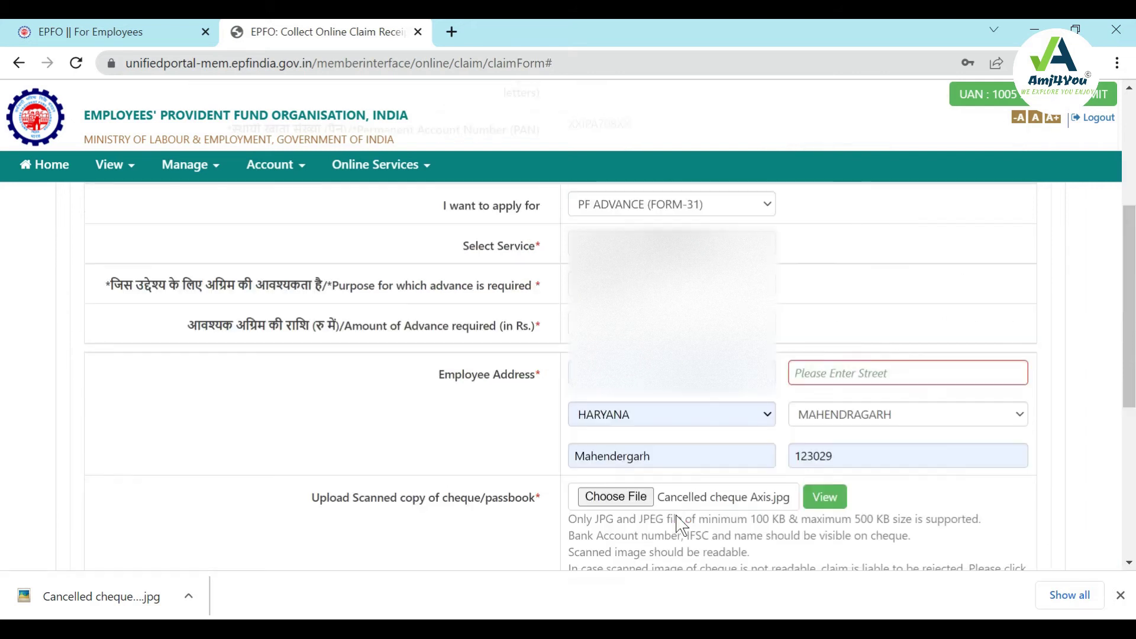
{"action": "left_click", "coordinate": [899, 379]}
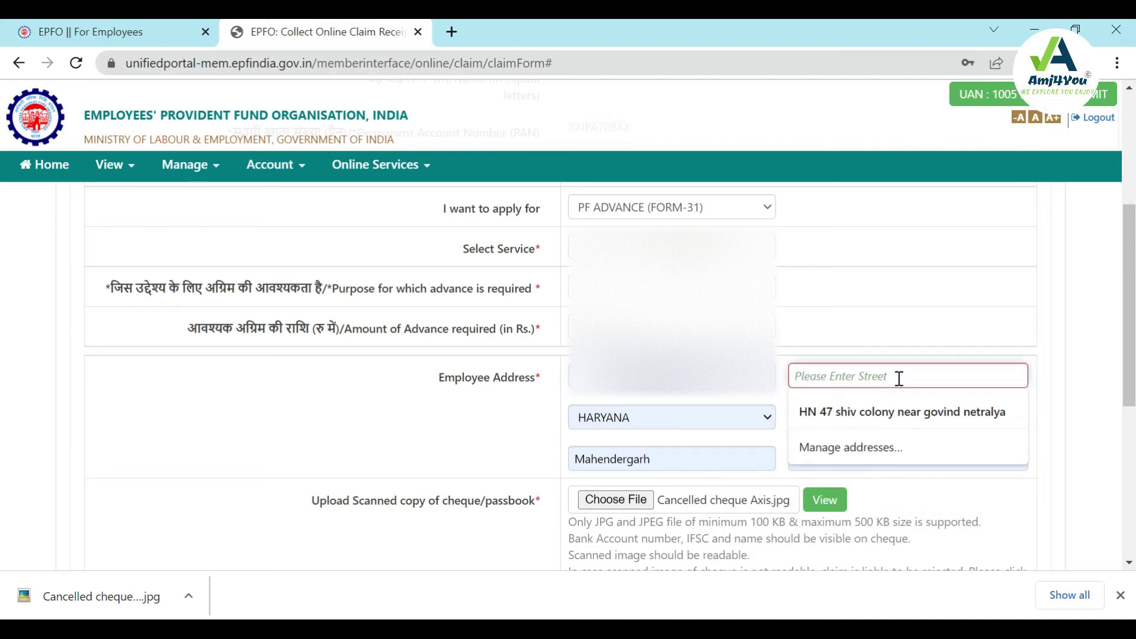
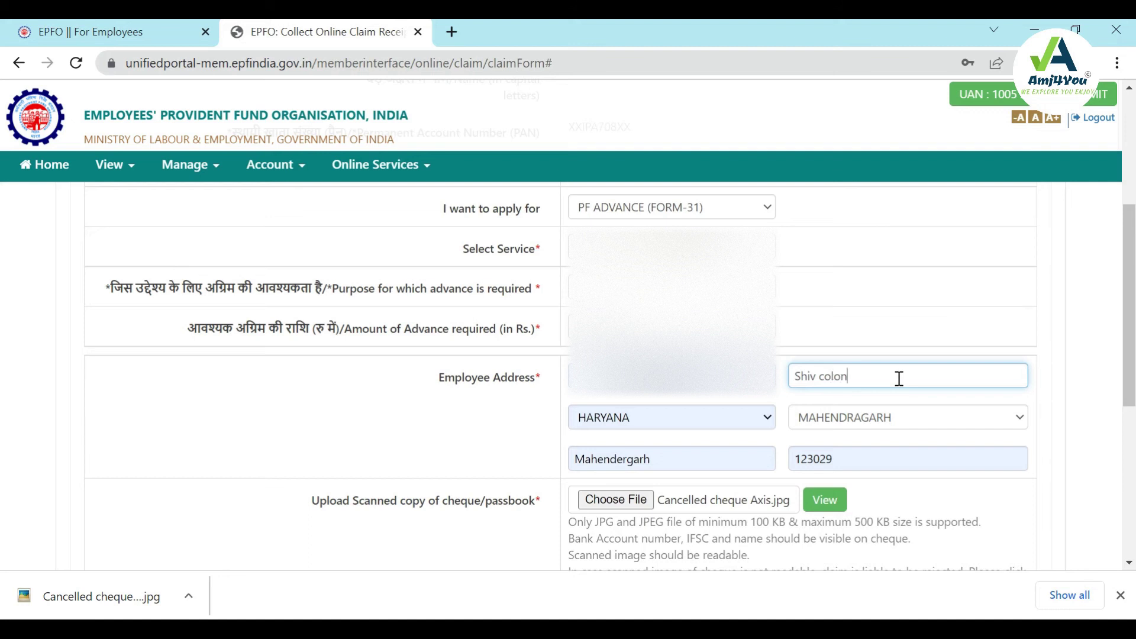
{"action": "scroll", "coordinate": [899, 379], "scroll_direction": "down", "scroll_amount": 6}
{"action": "left_click", "coordinate": [577, 382]}
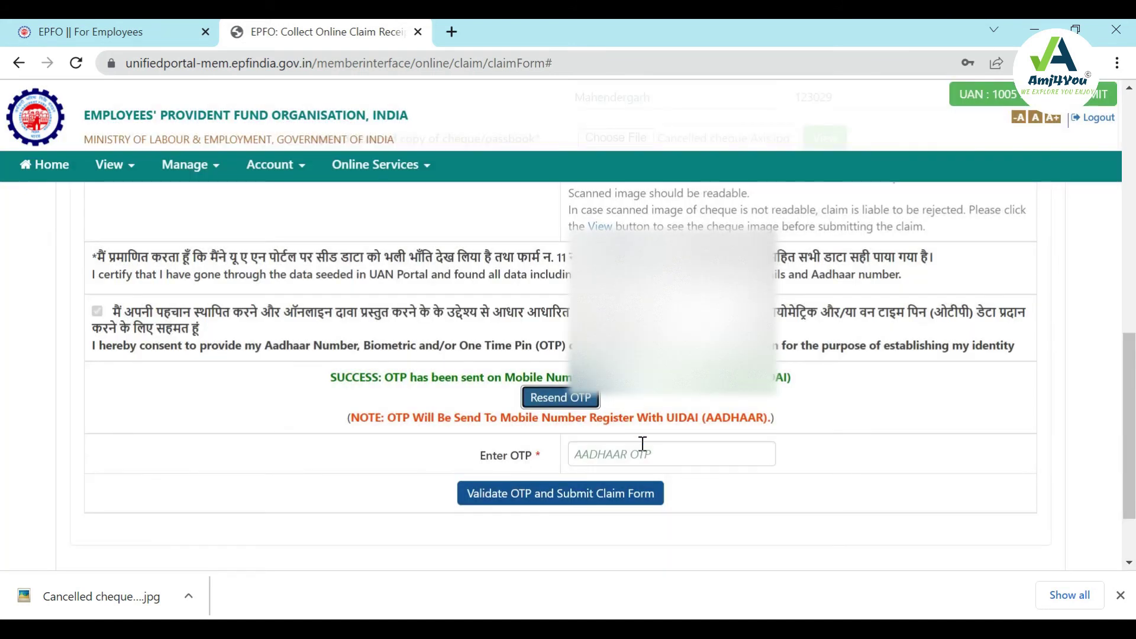
Step: Enter the received Aadhaar OTP, then validate it and submit the PF Advance claim
{"action": "left_click", "coordinate": [643, 451]}
{"action": "left_click", "coordinate": [776, 482]}
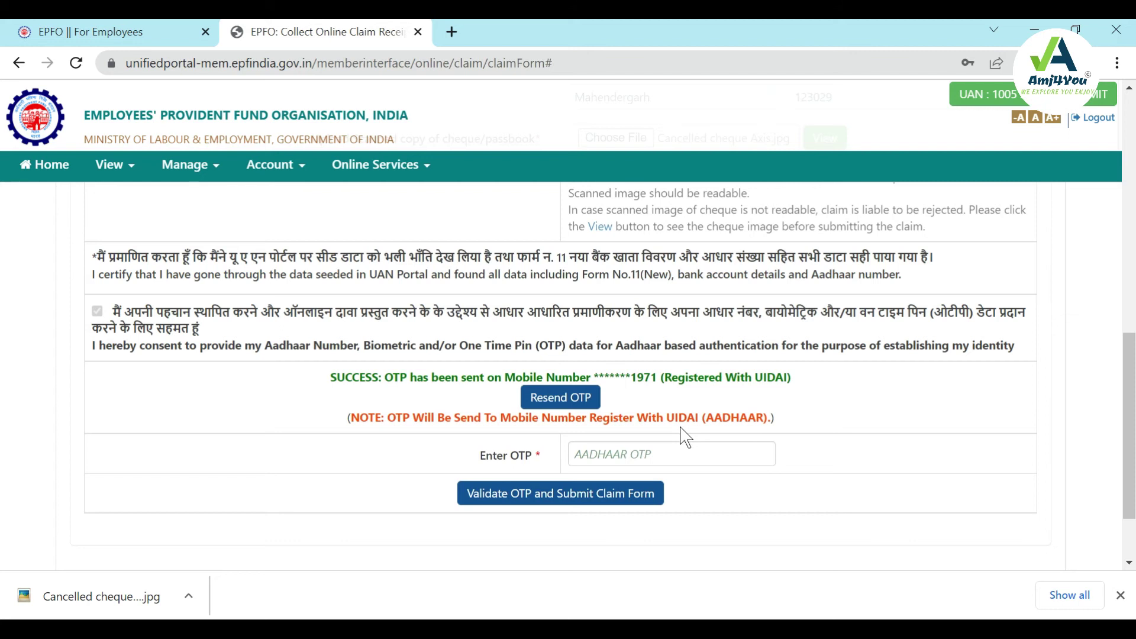
{"action": "left_click", "coordinate": [660, 451]}
{"action": "type", "text": "••"}
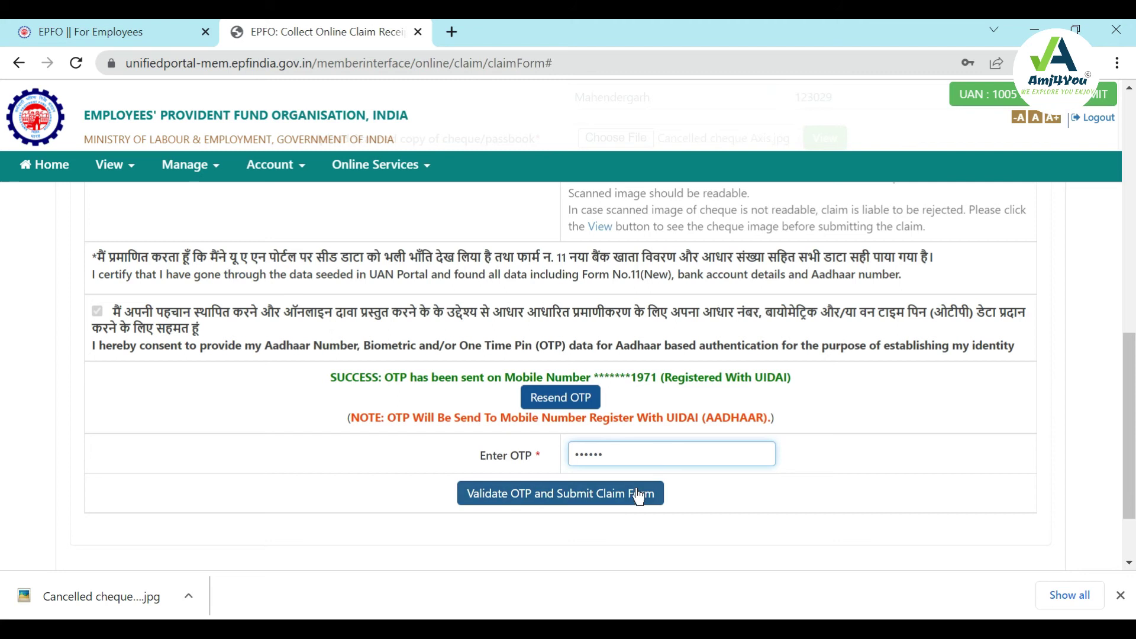
{"action": "left_click", "coordinate": [592, 497]}
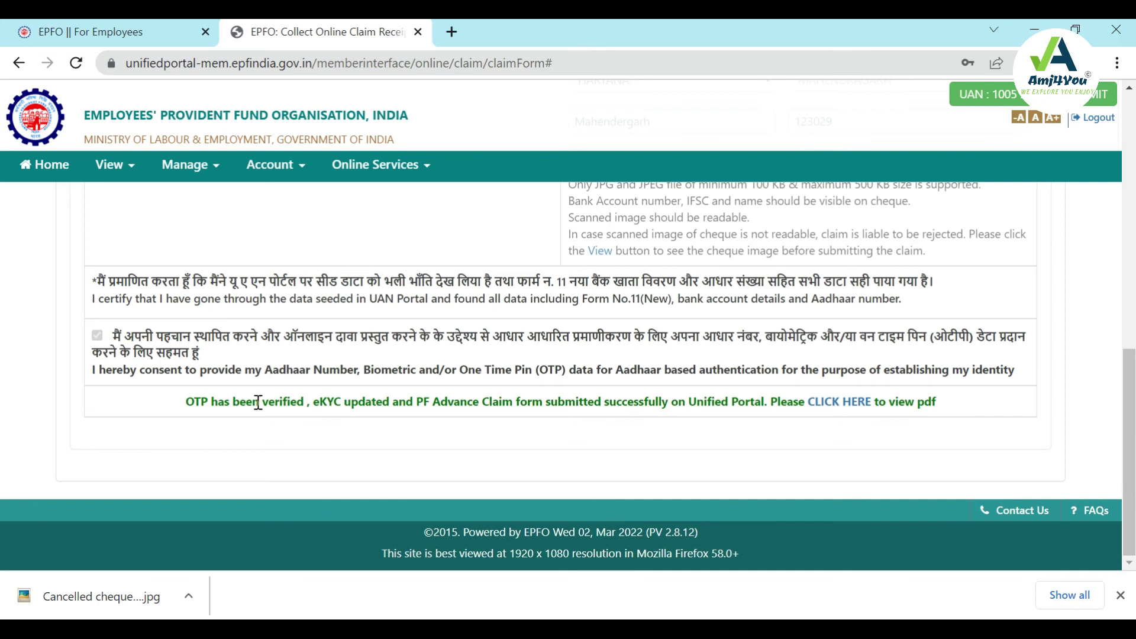
Step: Download the submitted claim's PDF (215.80 KB), then close the PDF viewer
{"action": "left_click_drag", "start_coordinate": [191, 407], "coordinate": [944, 407]}
{"action": "left_click", "coordinate": [947, 406]}
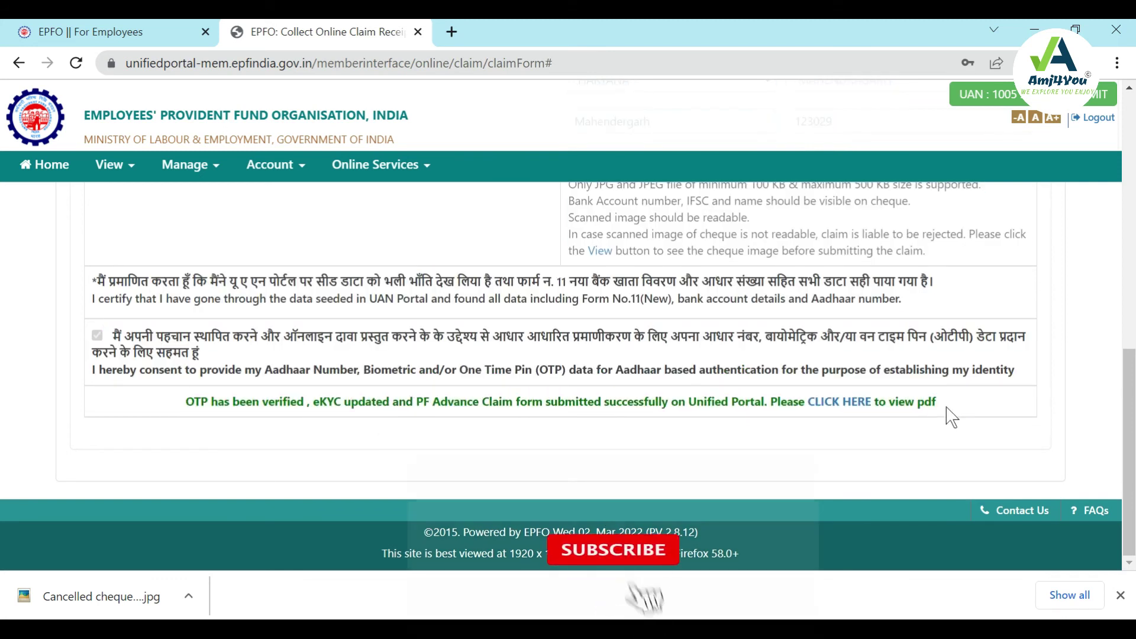
{"action": "left_click", "coordinate": [844, 402]}
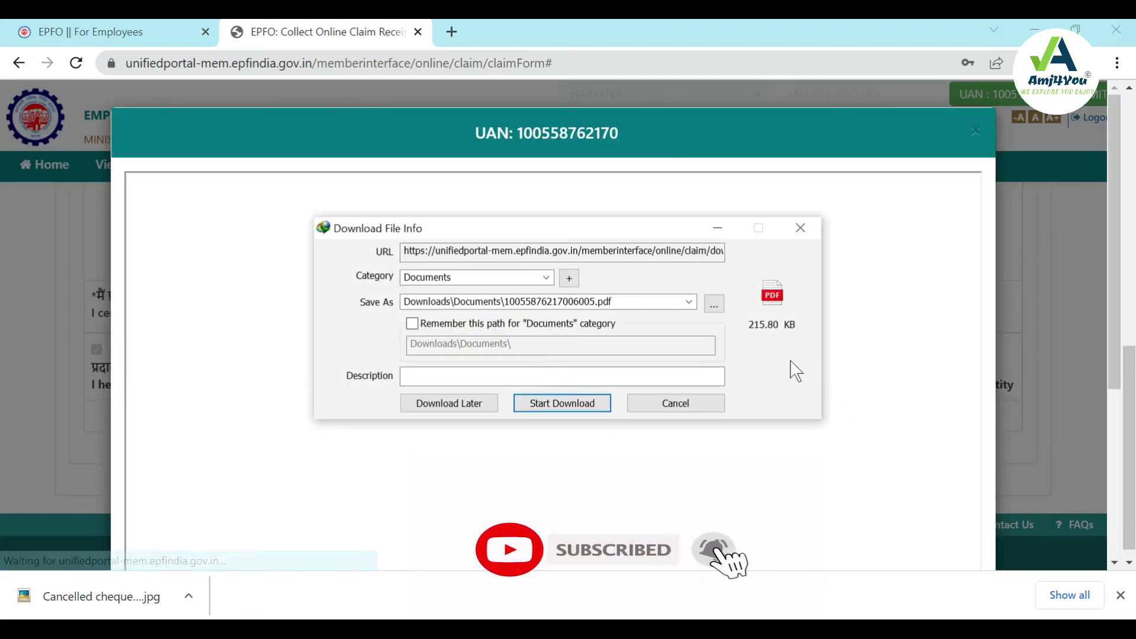
{"action": "left_click", "coordinate": [604, 405]}
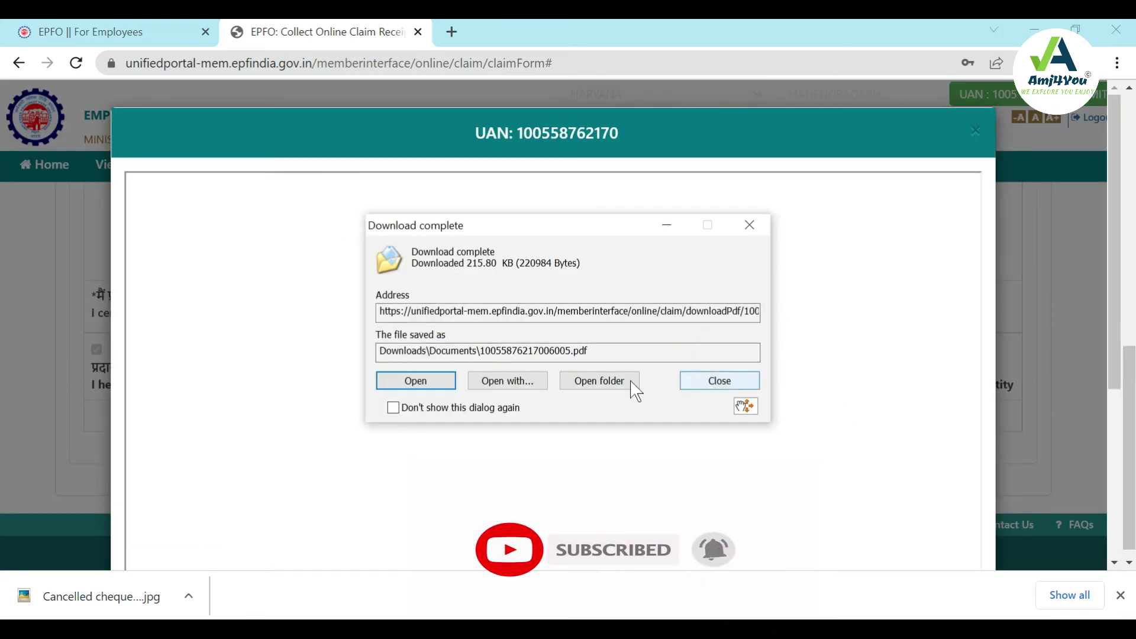
{"action": "left_click", "coordinate": [417, 380]}
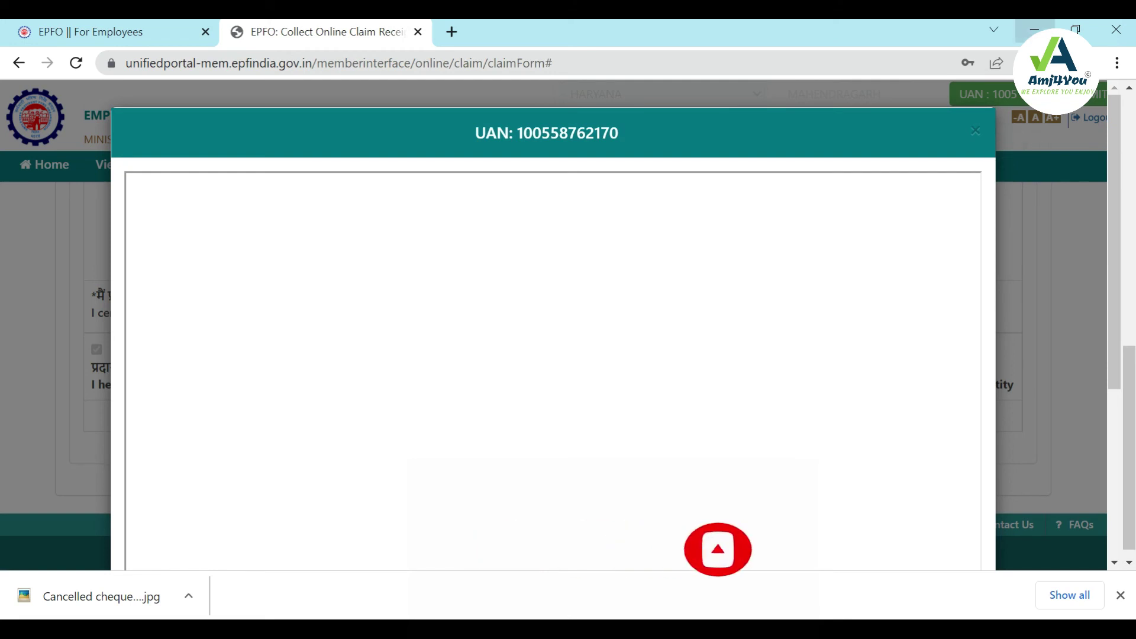
{"action": "scroll", "coordinate": [719, 341], "scroll_direction": "down", "scroll_amount": 3}
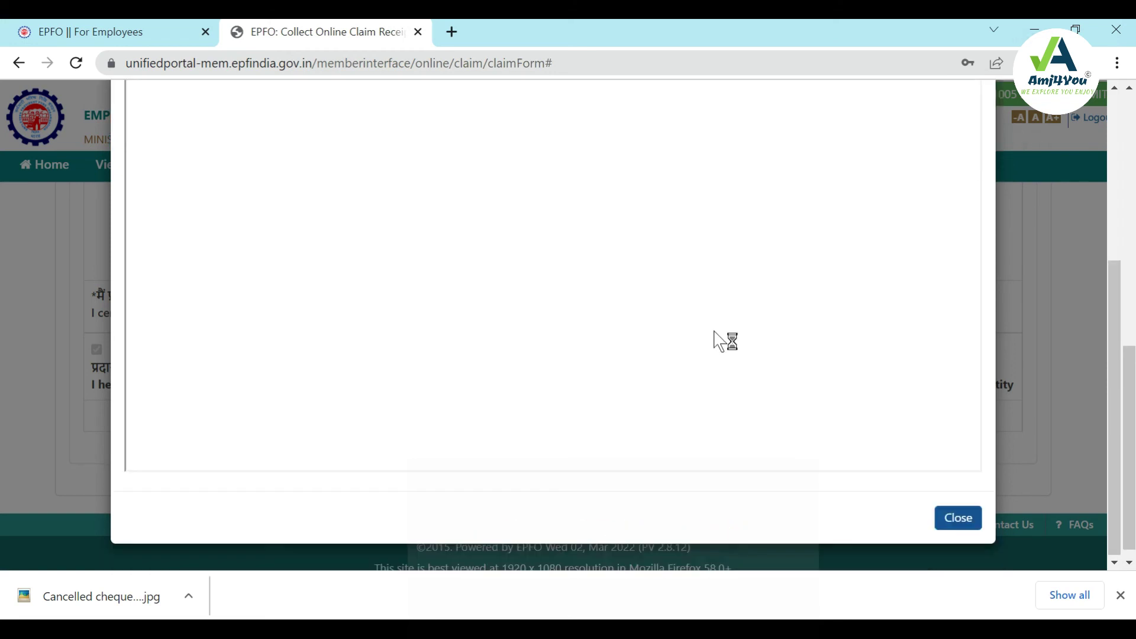
{"action": "left_click", "coordinate": [963, 523]}
{"action": "scroll", "coordinate": [852, 272], "scroll_direction": "down", "scroll_amount": 5}
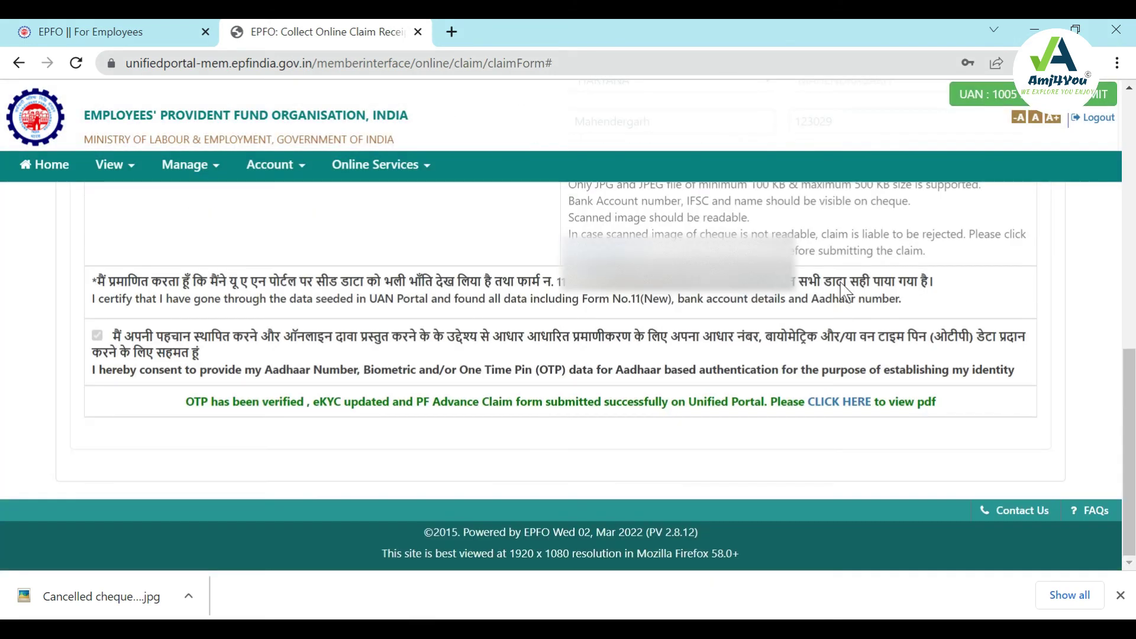